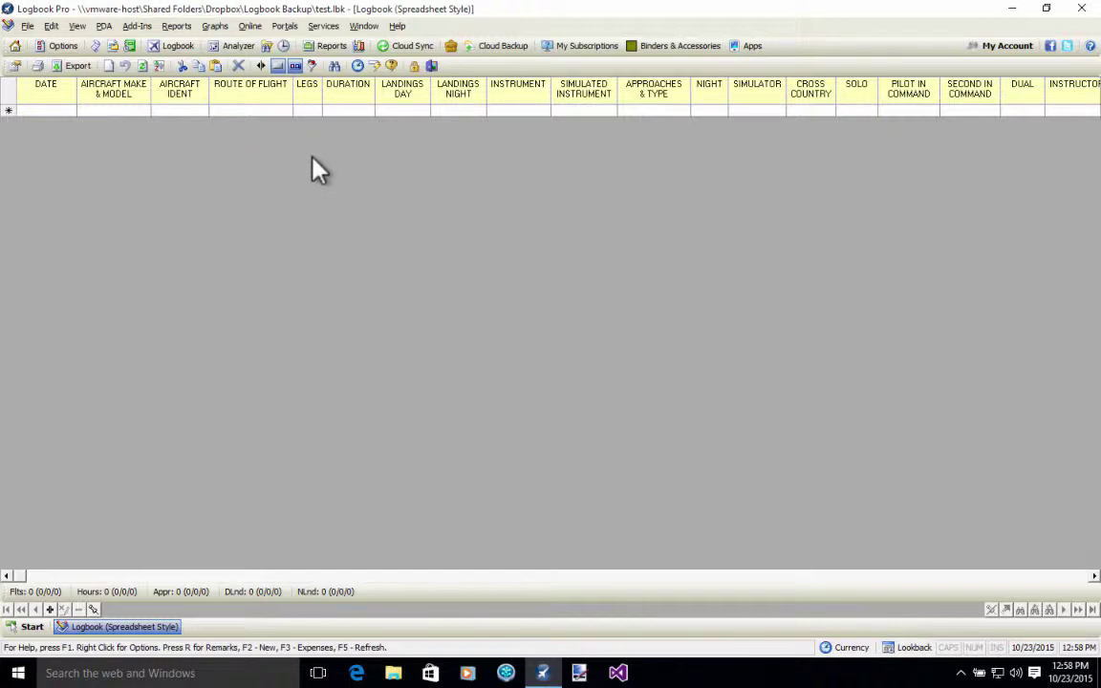
- Launch the Airline Schedule Importer from File > Import Schedule
click(27, 26)
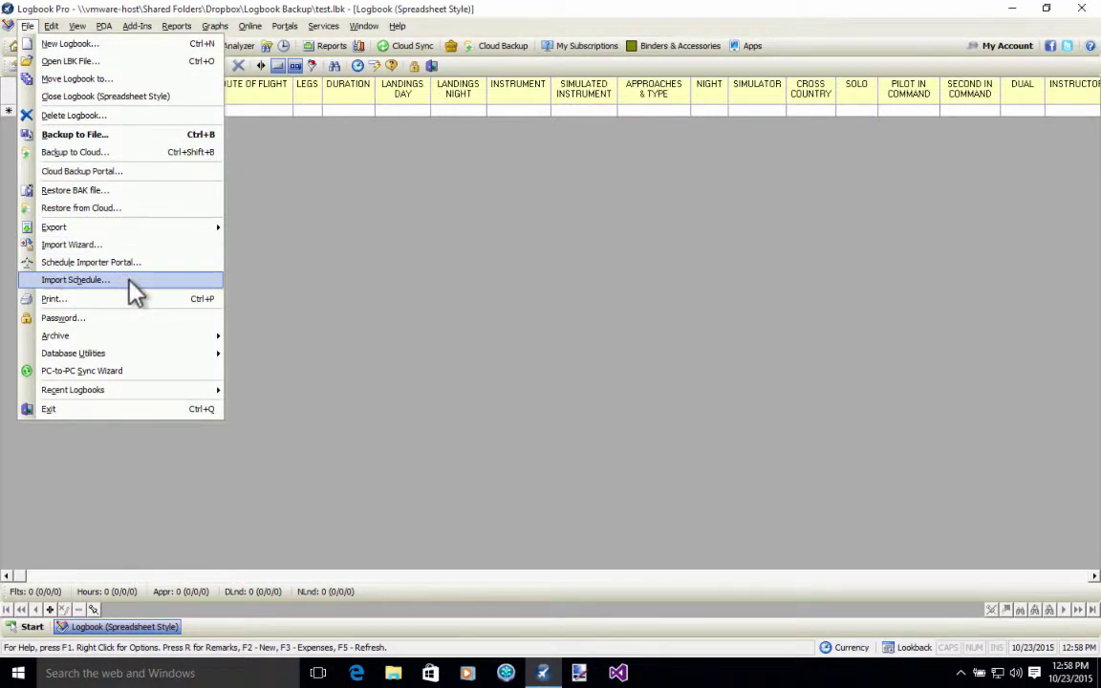
click(129, 282)
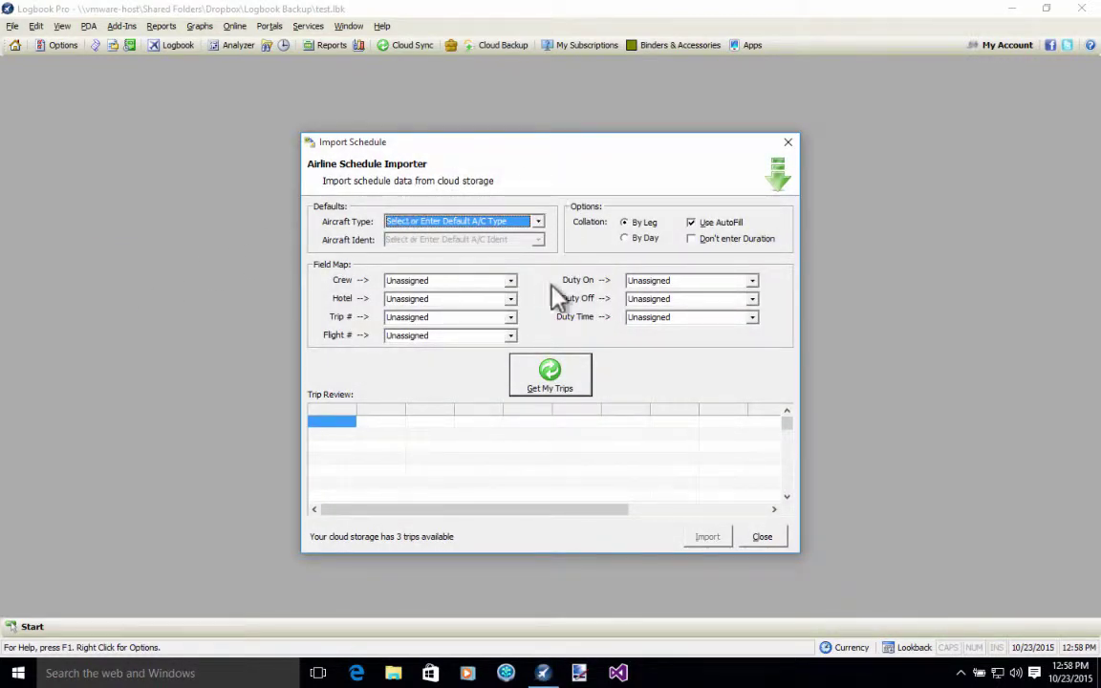
- Pick B737 as the importer's default aircraft type
click(539, 225)
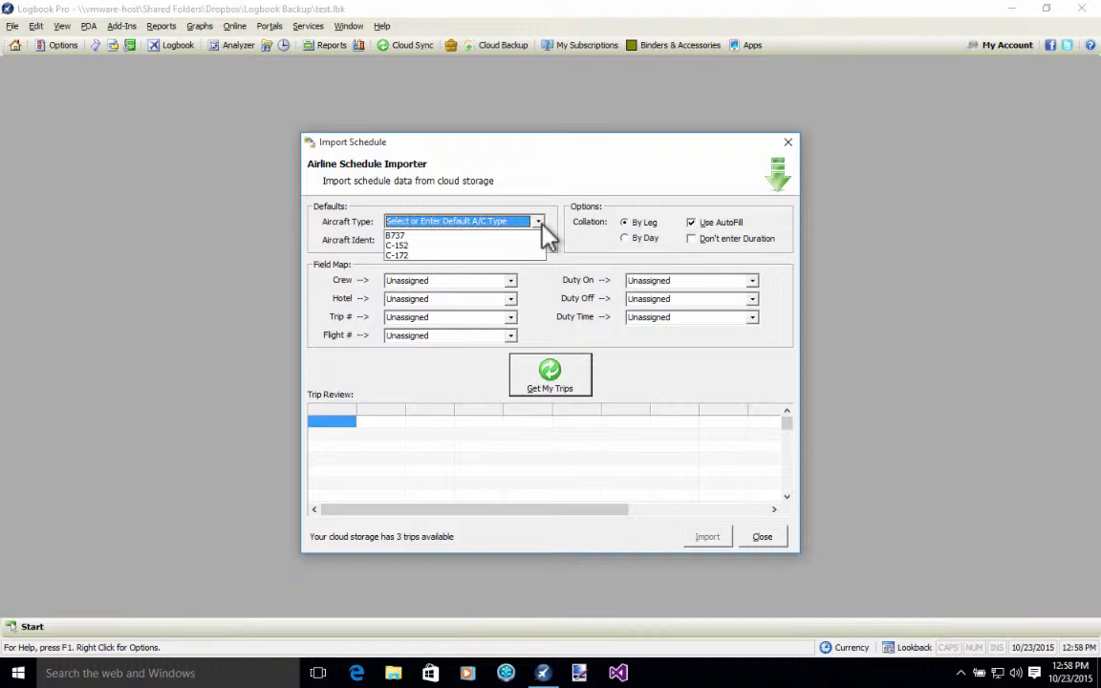
click(494, 235)
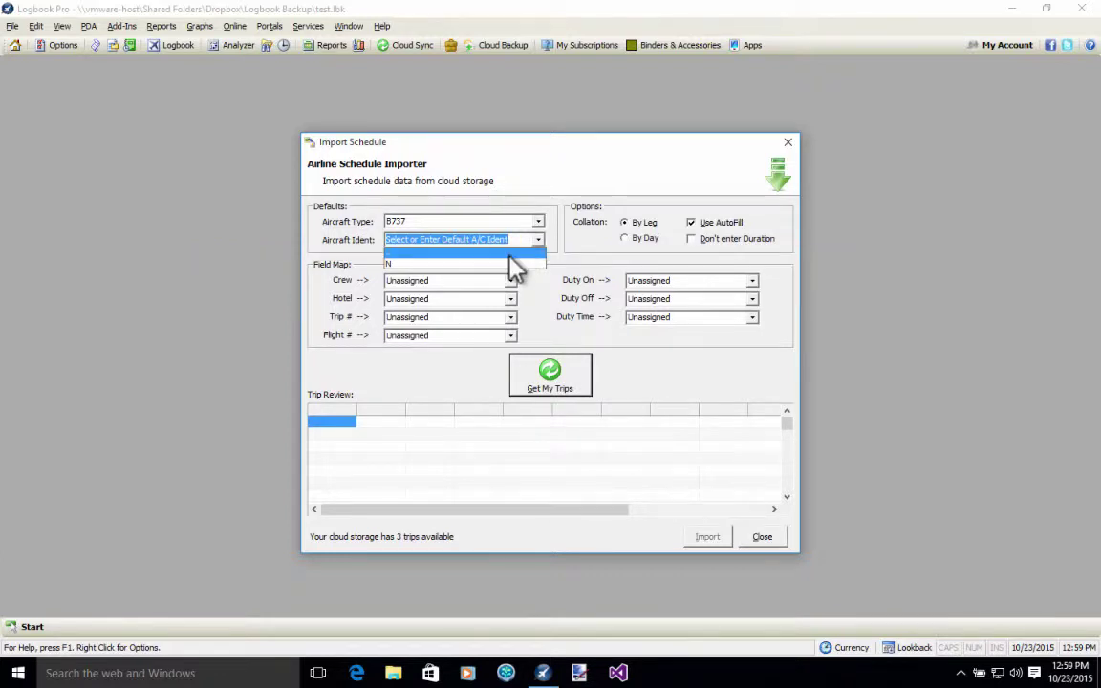
- Choose the blank Aircraft Ident item so no default ident is applied
click(510, 254)
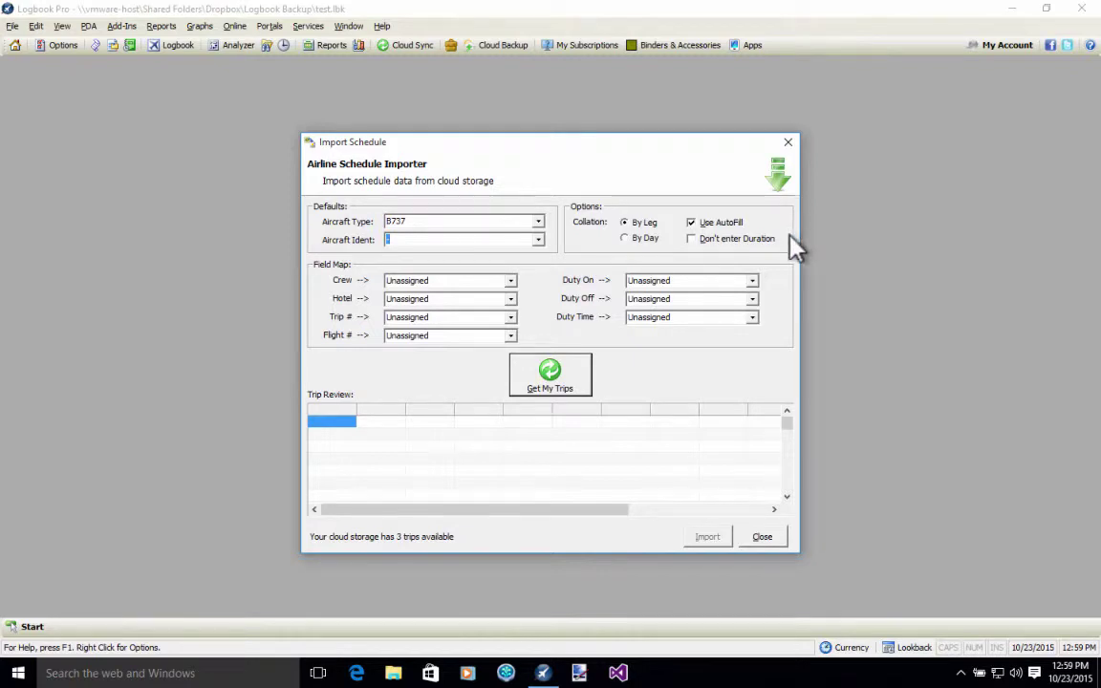
mouse_move(697, 246)
- Drop down the Crew field-map list to see its mapping options
click(511, 281)
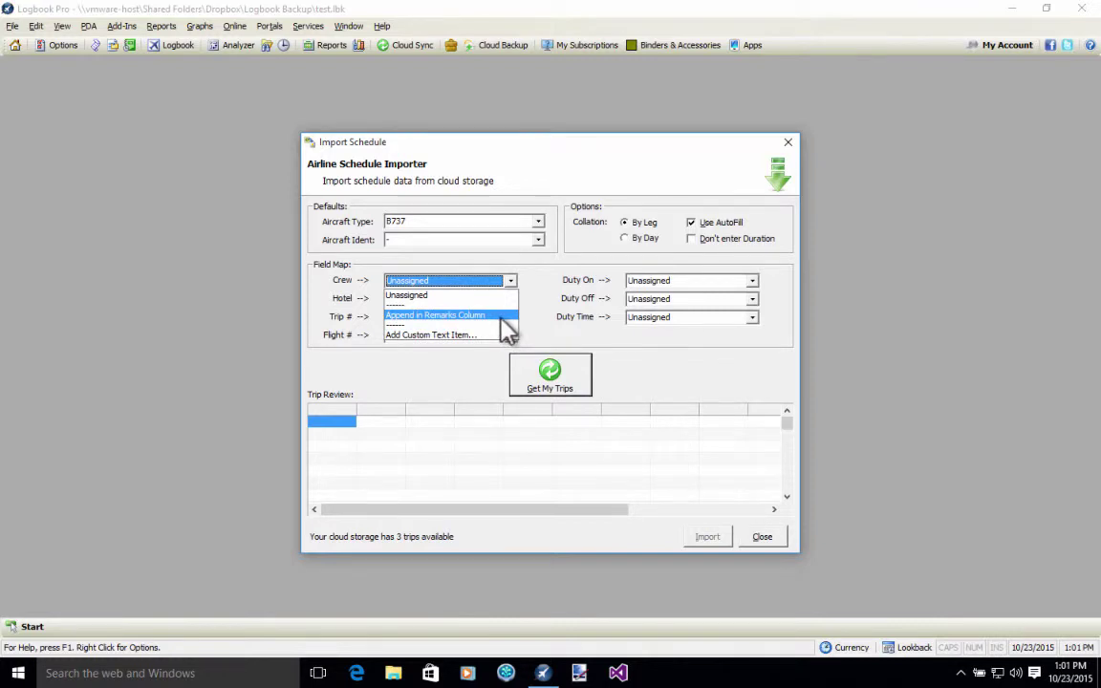
- Map Crew to Append in Remarks Column and add custom text field 1 named Flight #
click(507, 315)
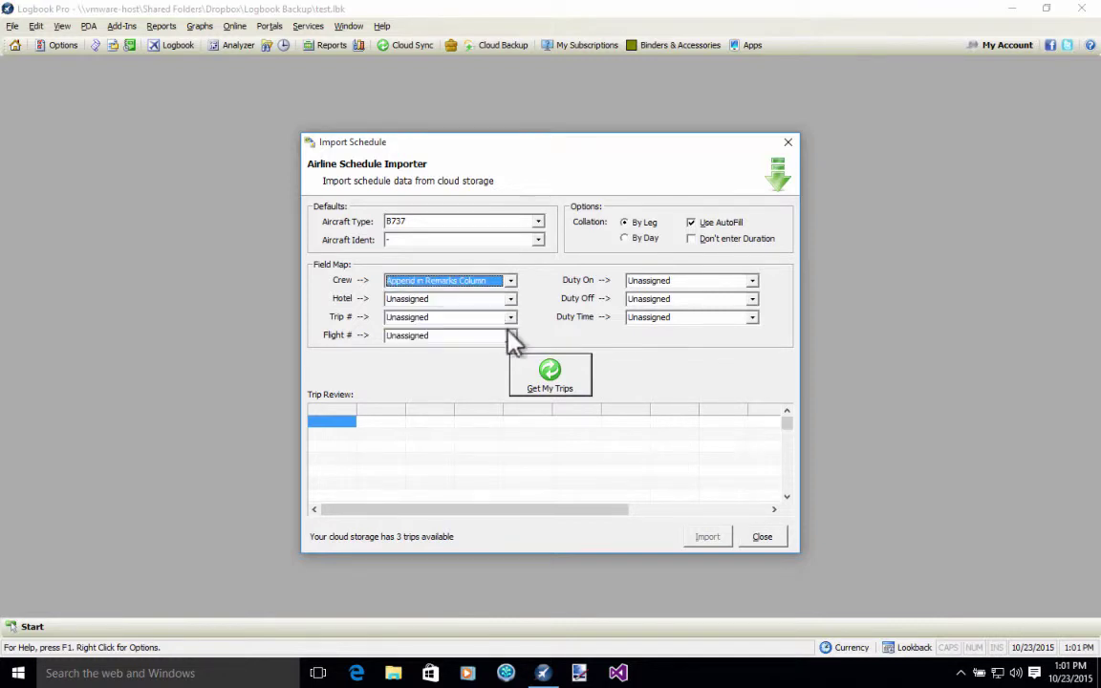
click(510, 335)
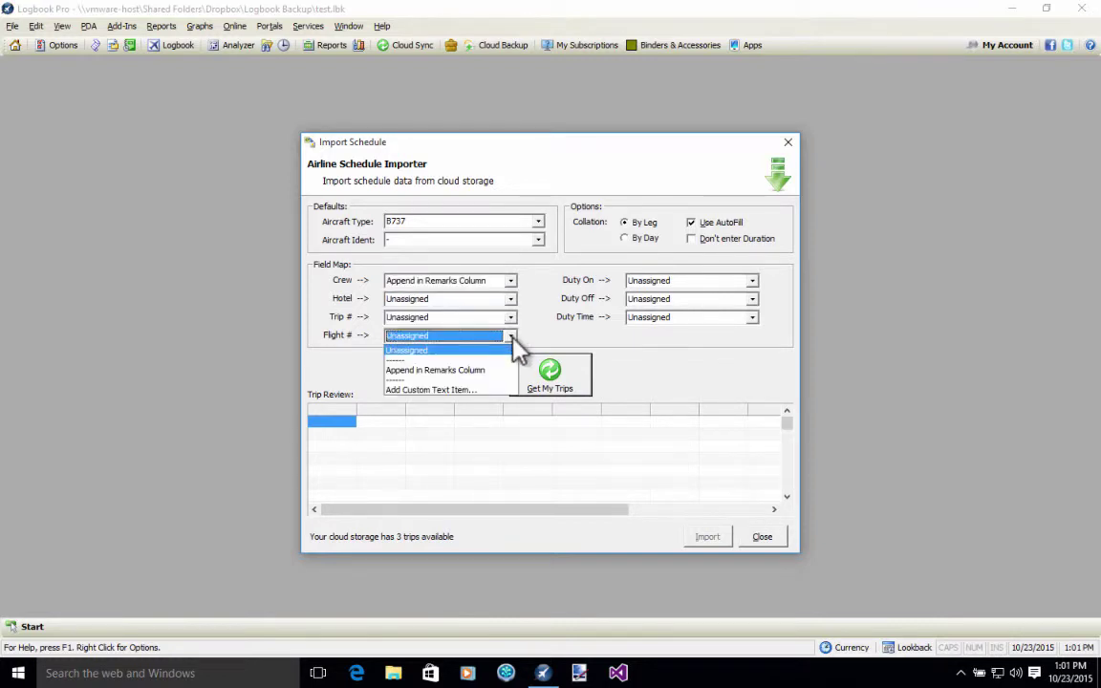
click(490, 390)
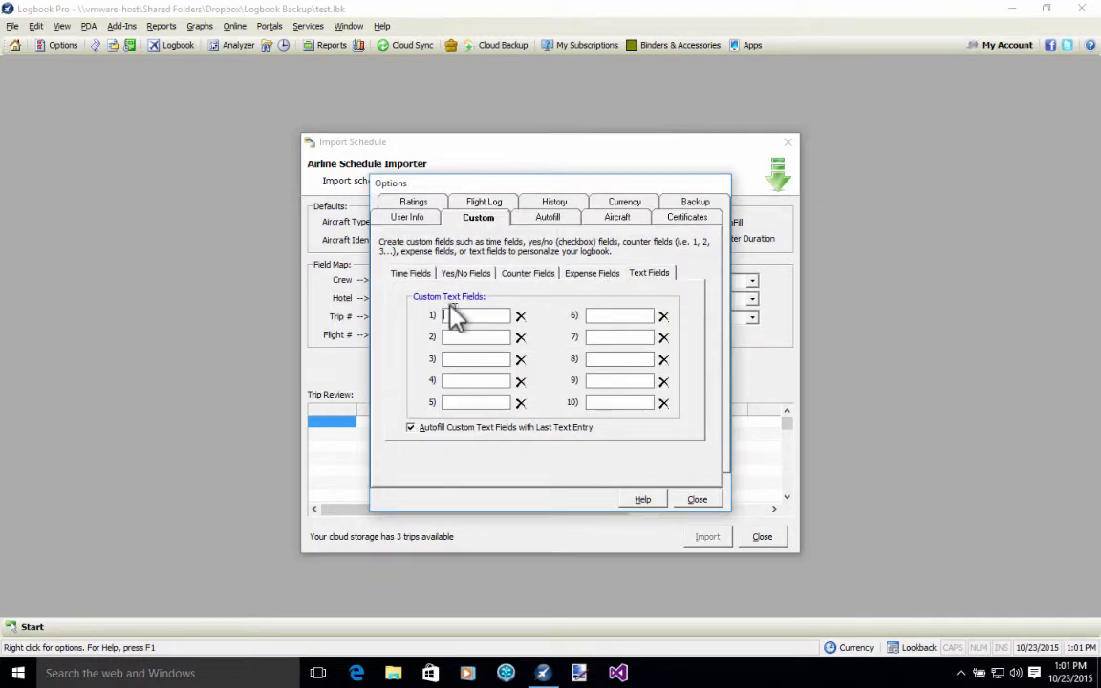
click(476, 316)
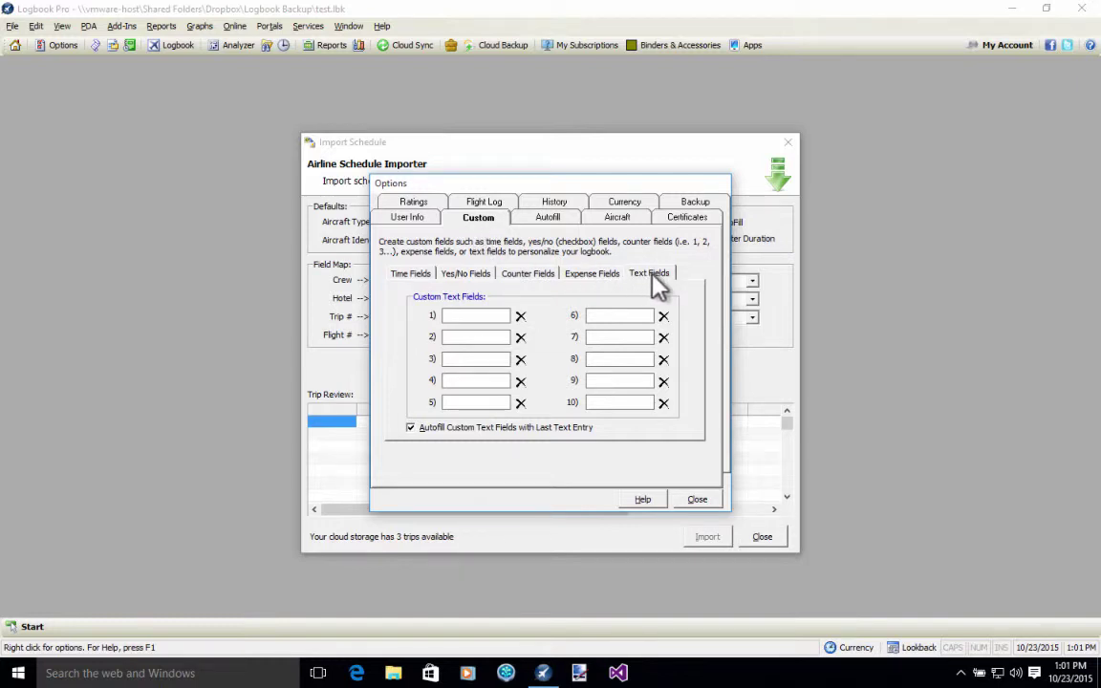
click(476, 315)
text(Filght )
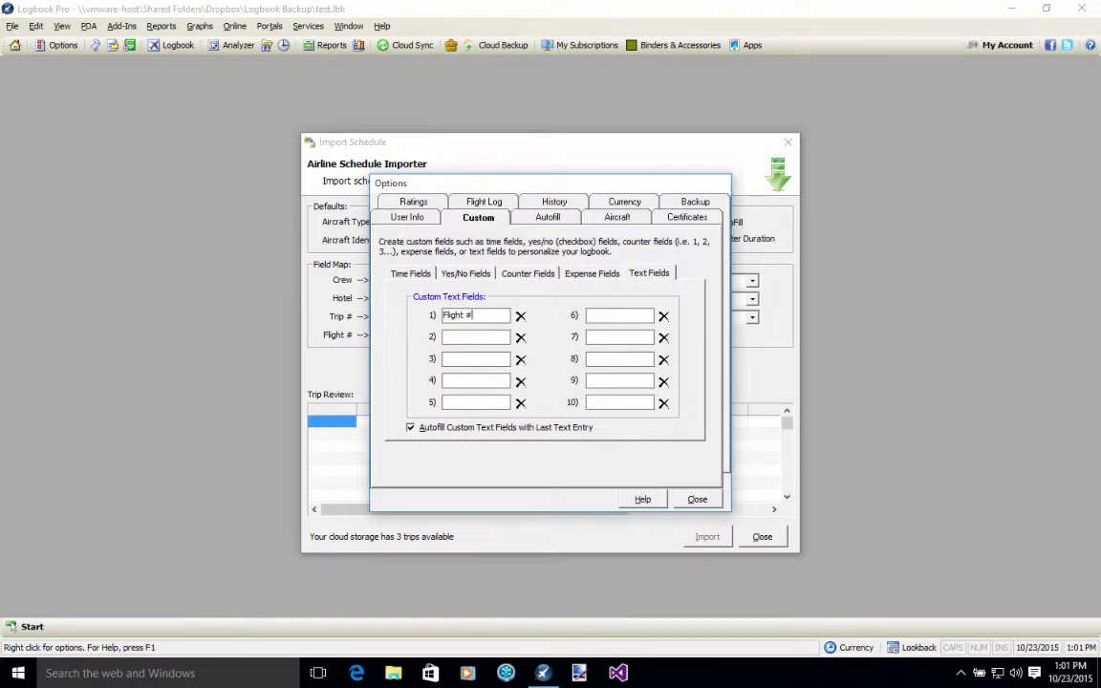
text(#)
click(697, 499)
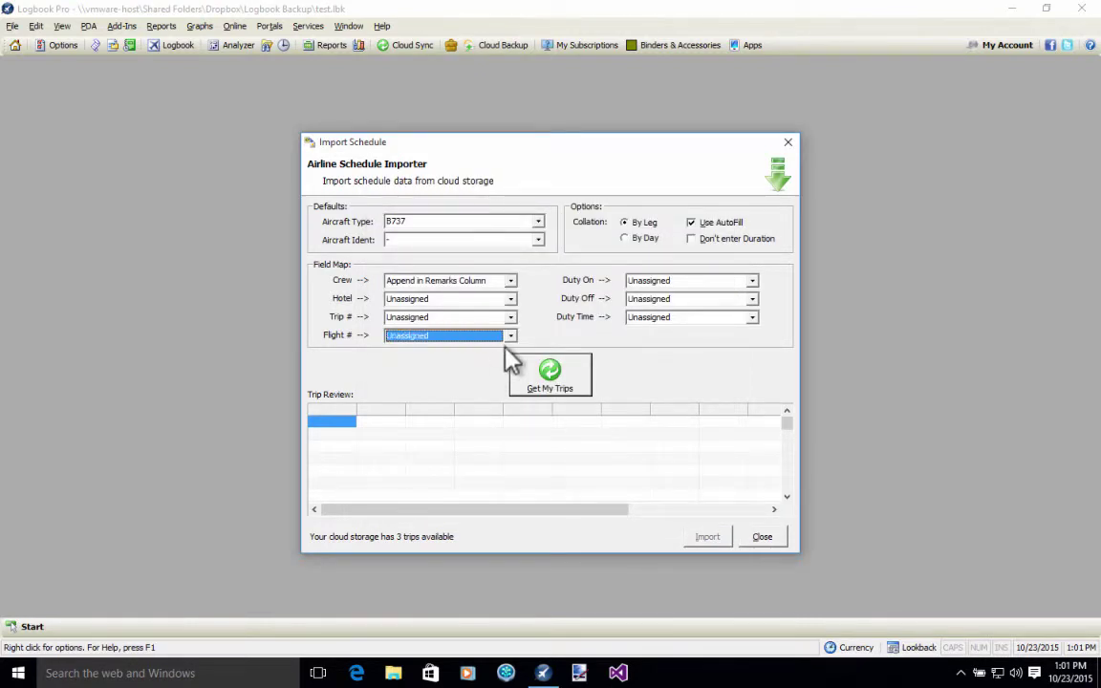
- Map Flight # to the new custom Flight # field and fetch the stored trips
click(511, 337)
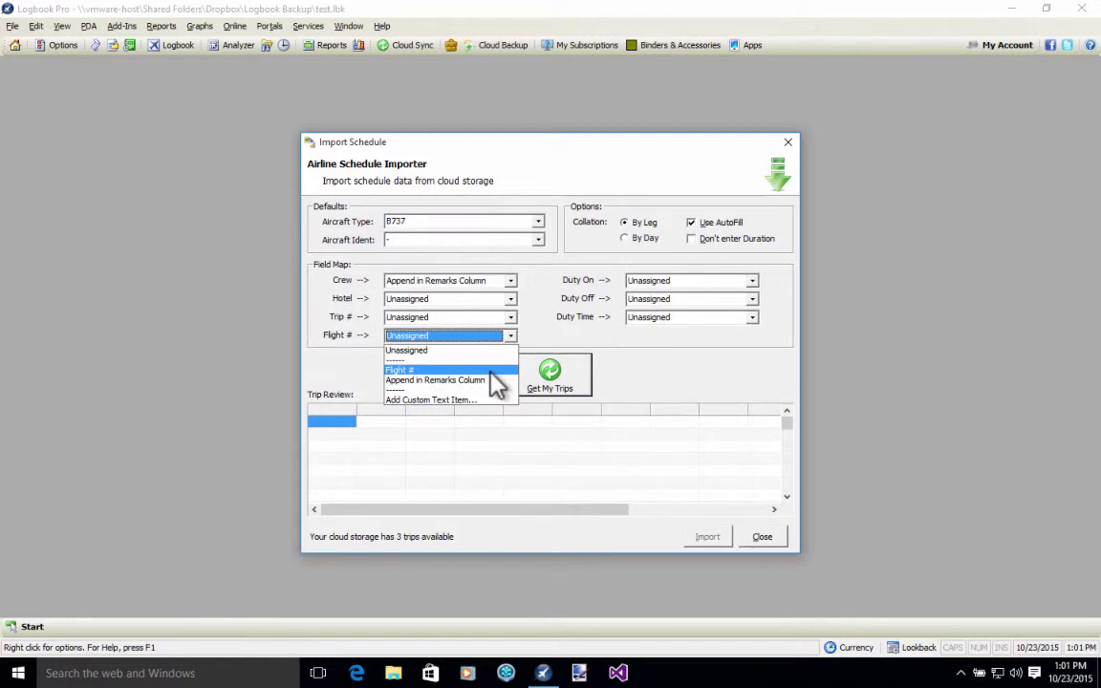
click(490, 371)
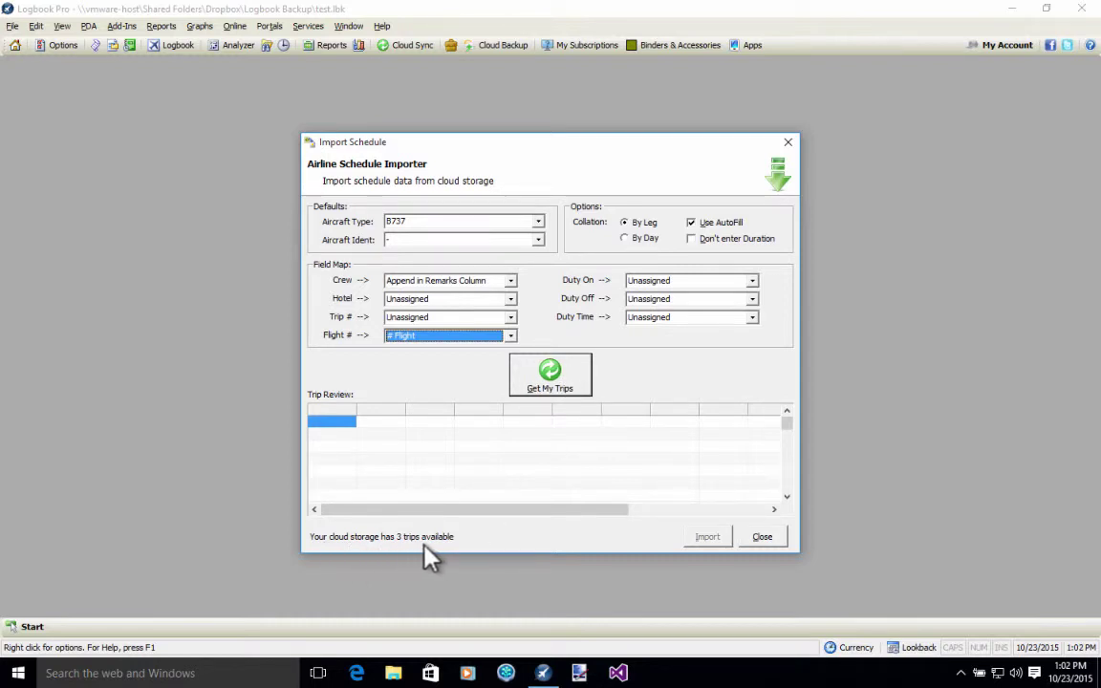
click(583, 380)
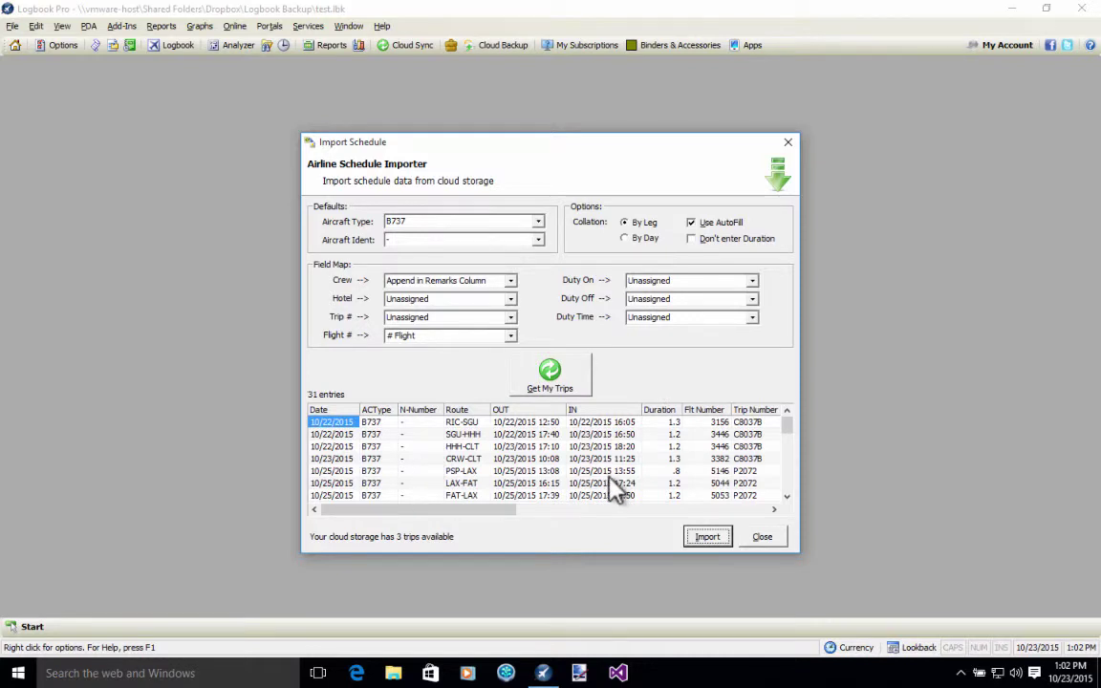
- Review the 31 retrieved trips in the Trip Review grid and start the import
scroll(612, 482, down, 2)
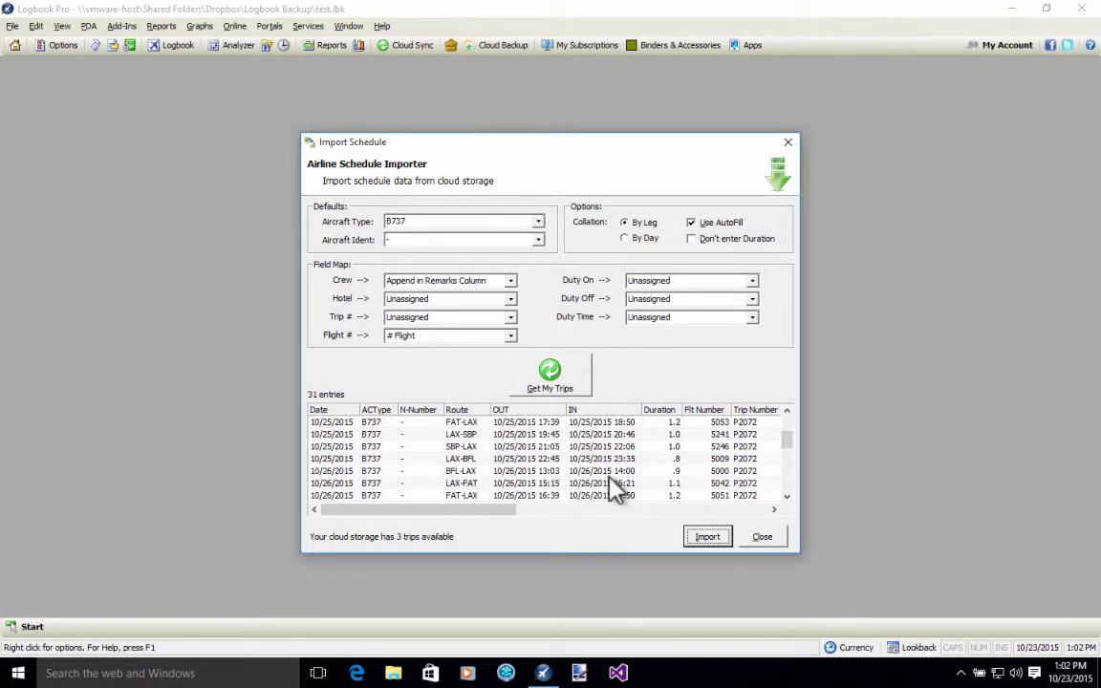
scroll(613, 487, down, 4)
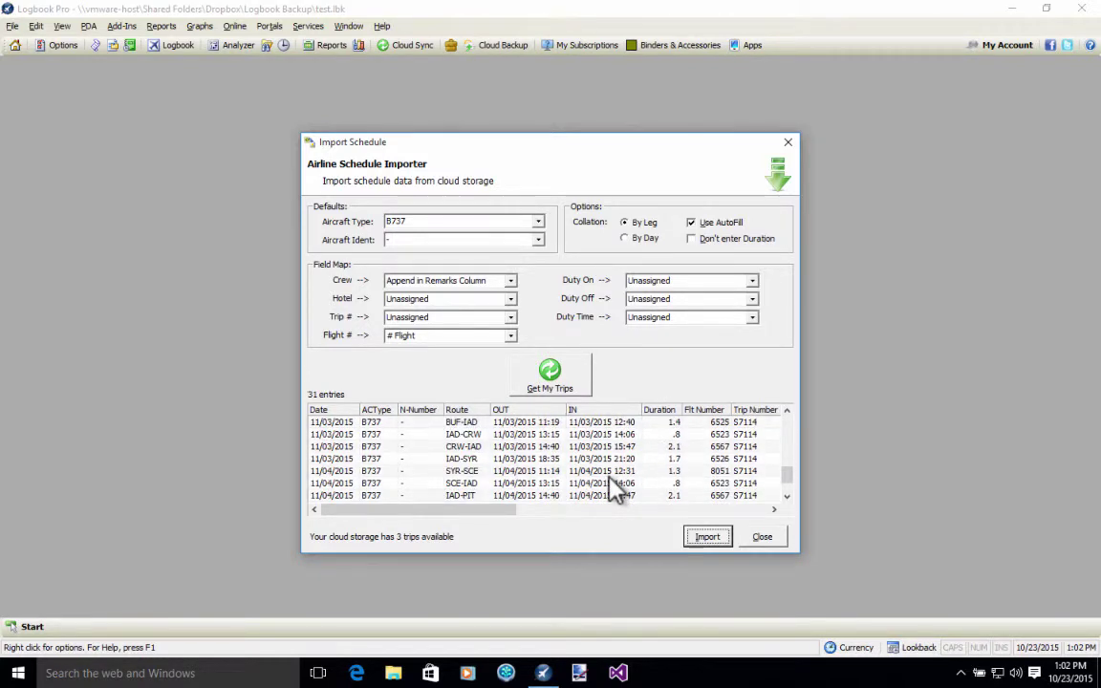
scroll(617, 487, down, 1)
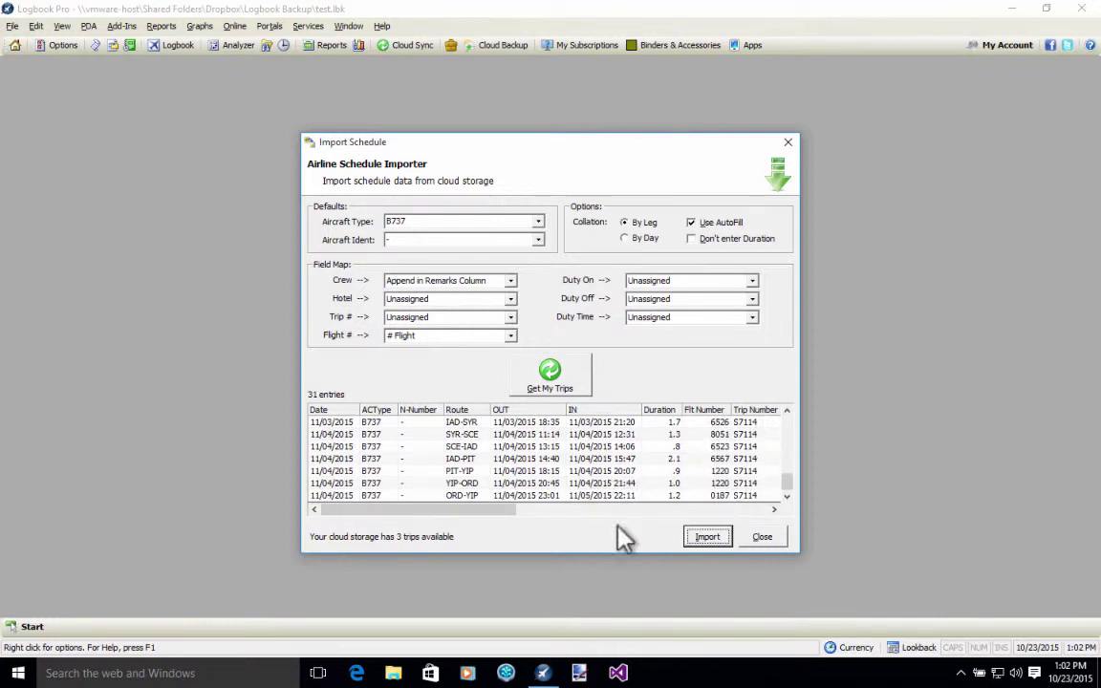
drag(492, 512, 645, 492)
scroll(650, 460, up, 2)
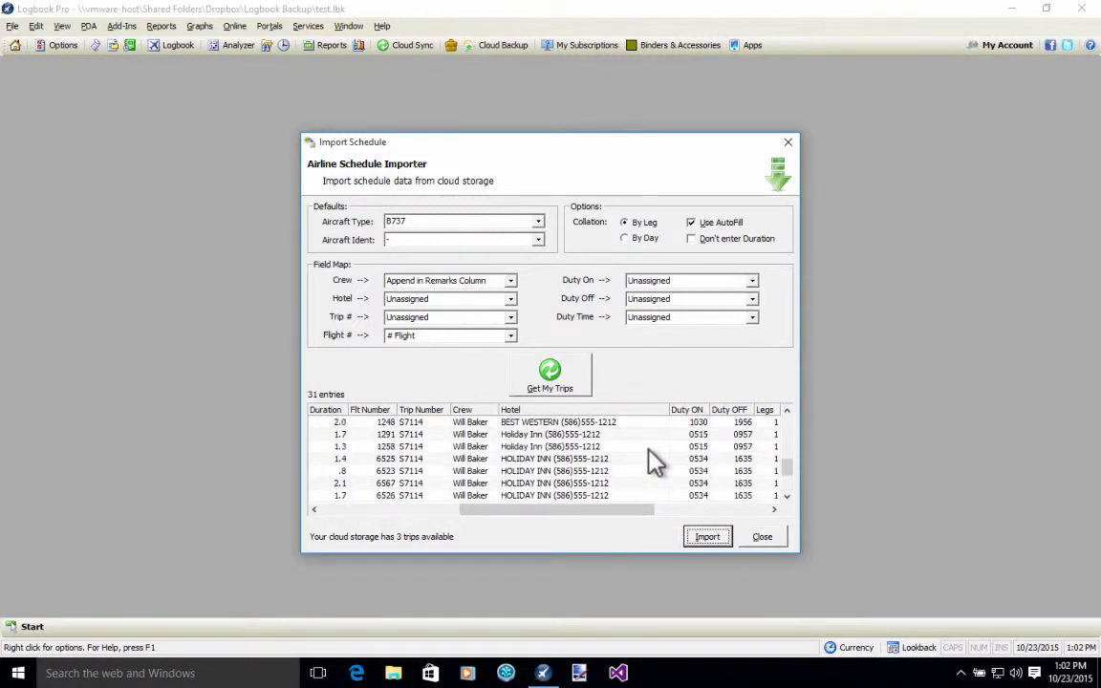
scroll(650, 461, up, 4)
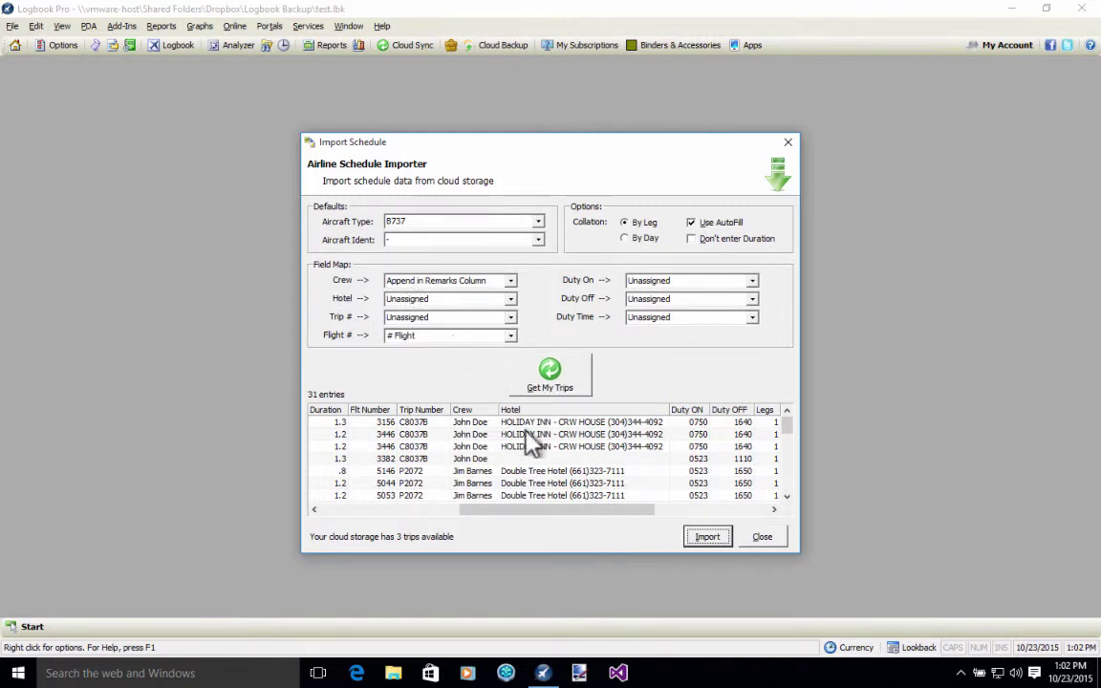
click(707, 537)
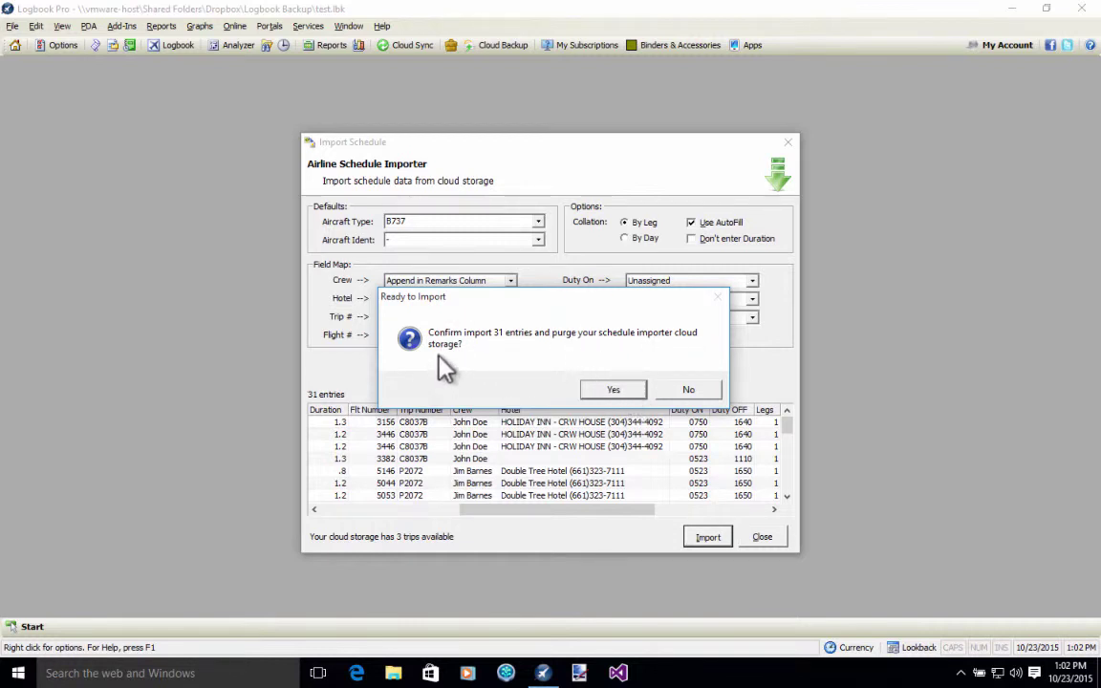
- Confirm importing the 31 entries with cloud purge and dismiss the completion message
click(614, 391)
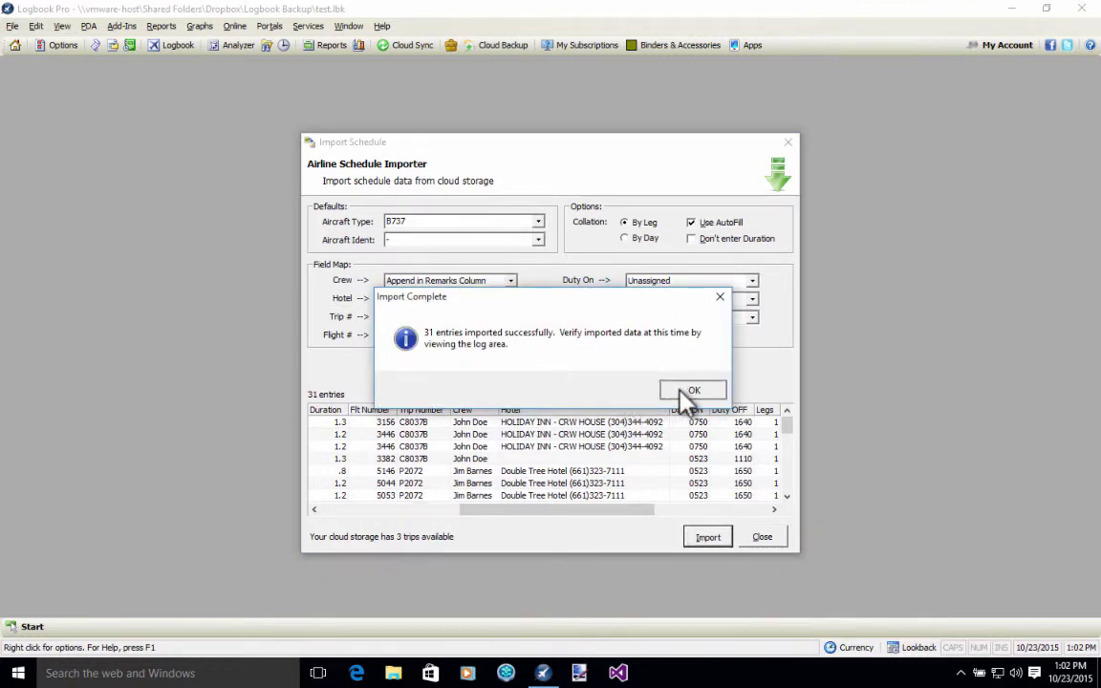
click(680, 387)
click(174, 45)
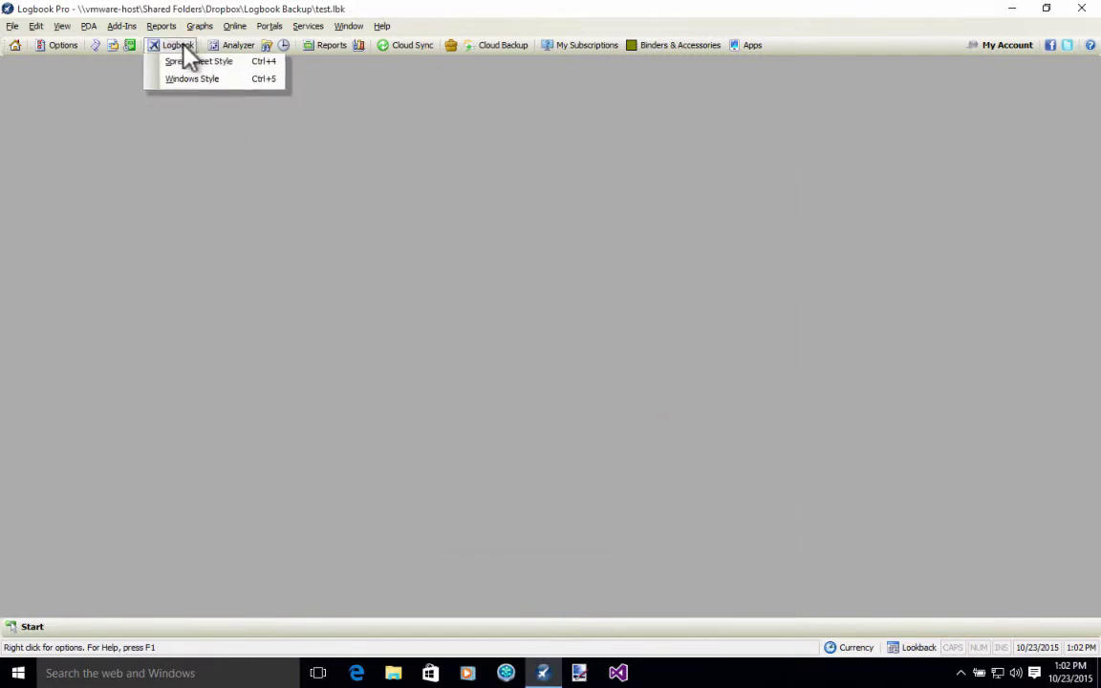
- Switch to Spreadsheet Style and inspect the Flight # and crew Remarks columns
click(189, 63)
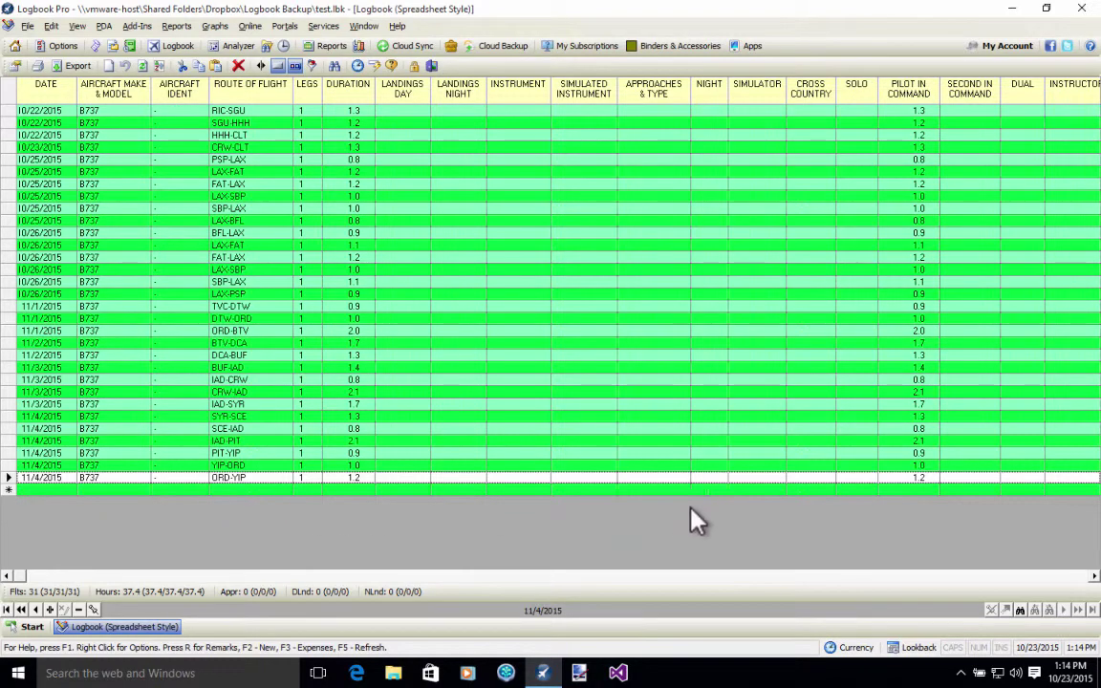
click(1095, 579)
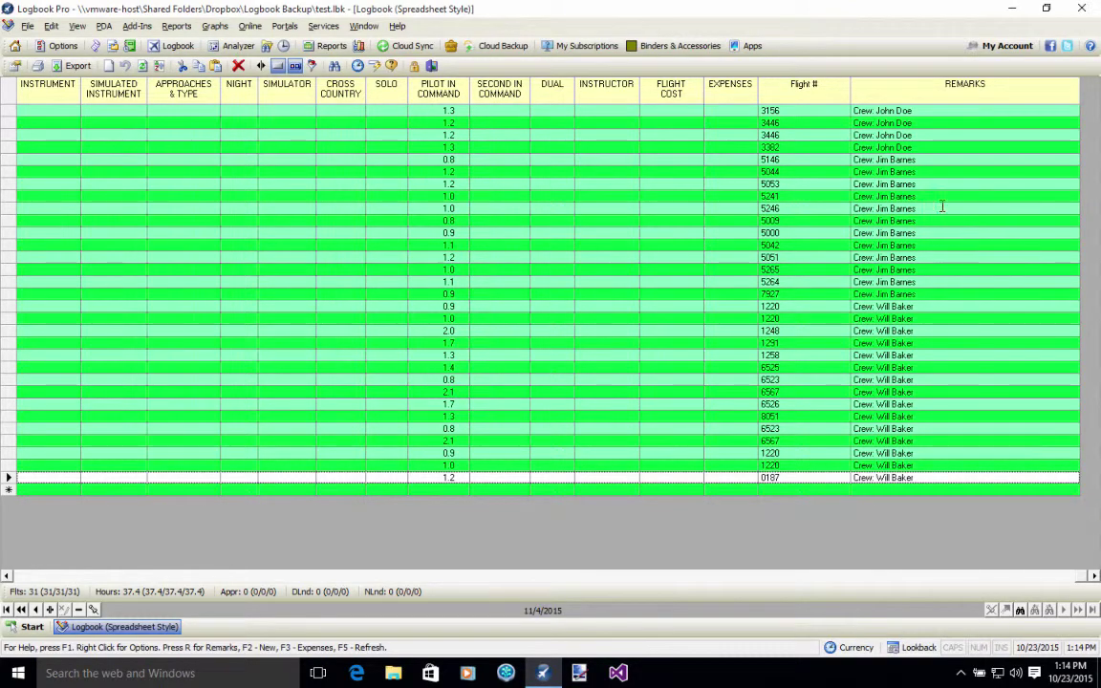
click(963, 111)
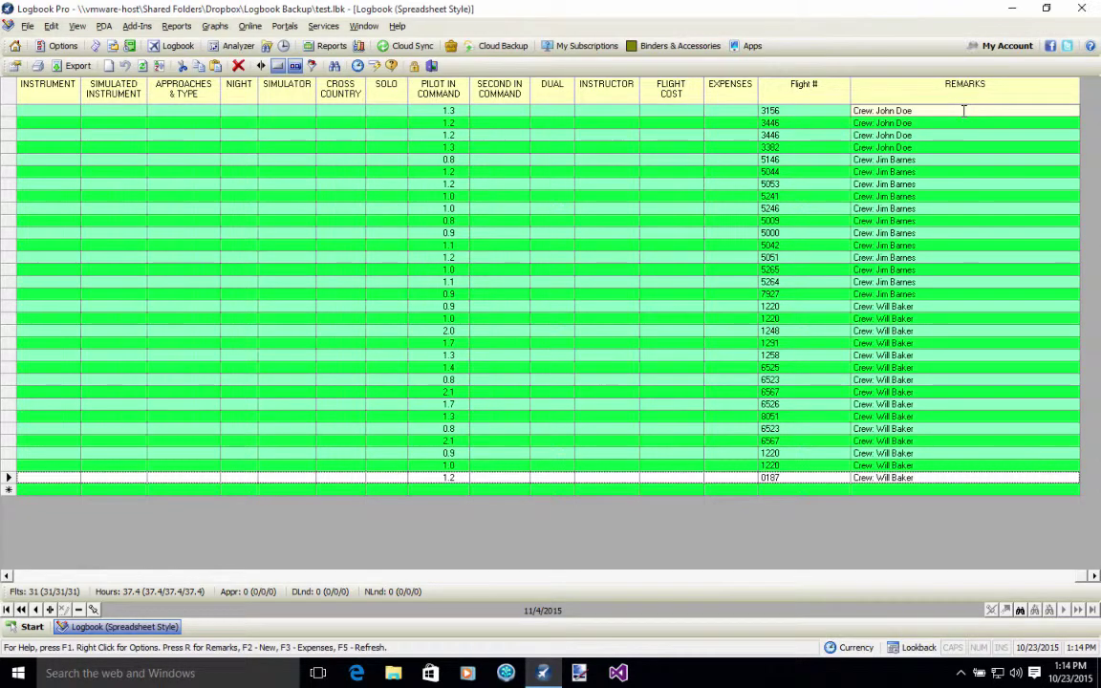
key(Home)
key(Escape)
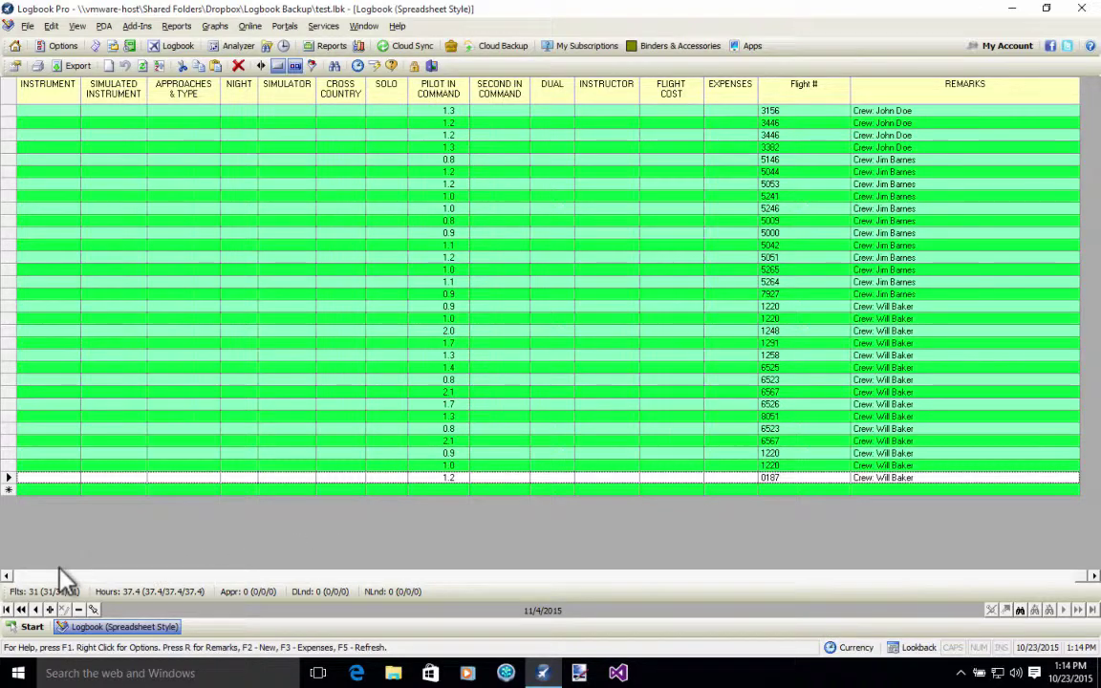
- Scroll the spreadsheet back left to the DATE column
click(36, 576)
click(30, 576)
click(29, 576)
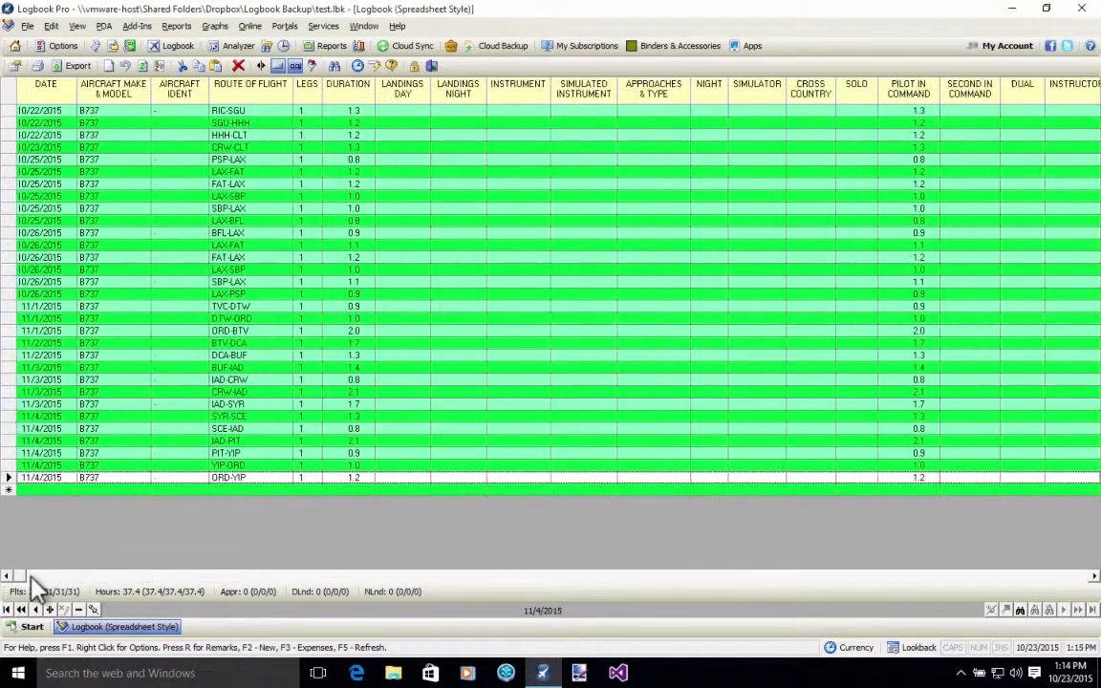